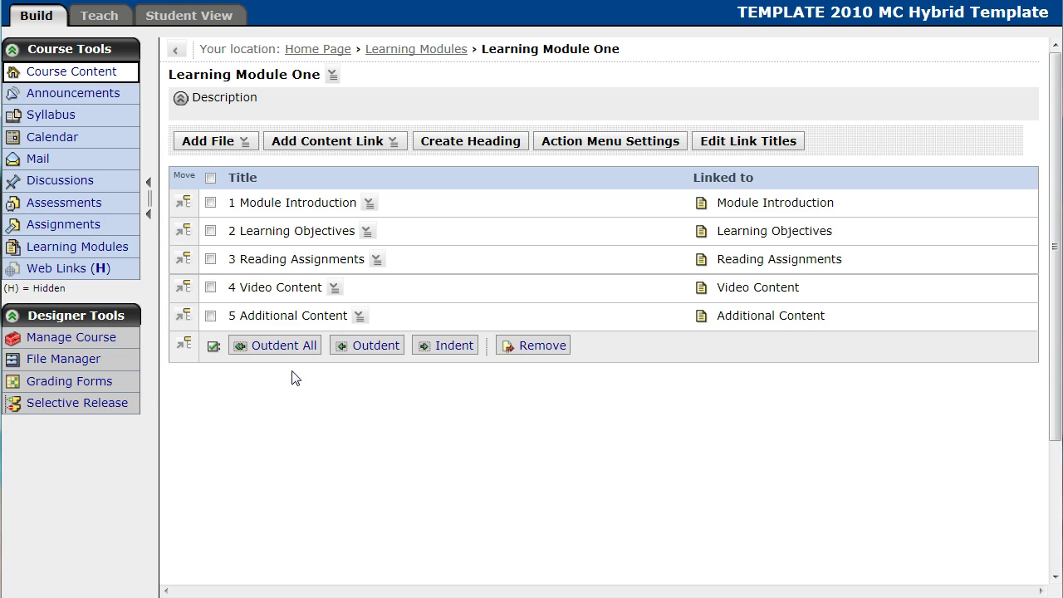
Add the existing SampleQuiz assessment to Learning Module One as a content link.
{"action": "left_click", "coordinate": [361, 143]}
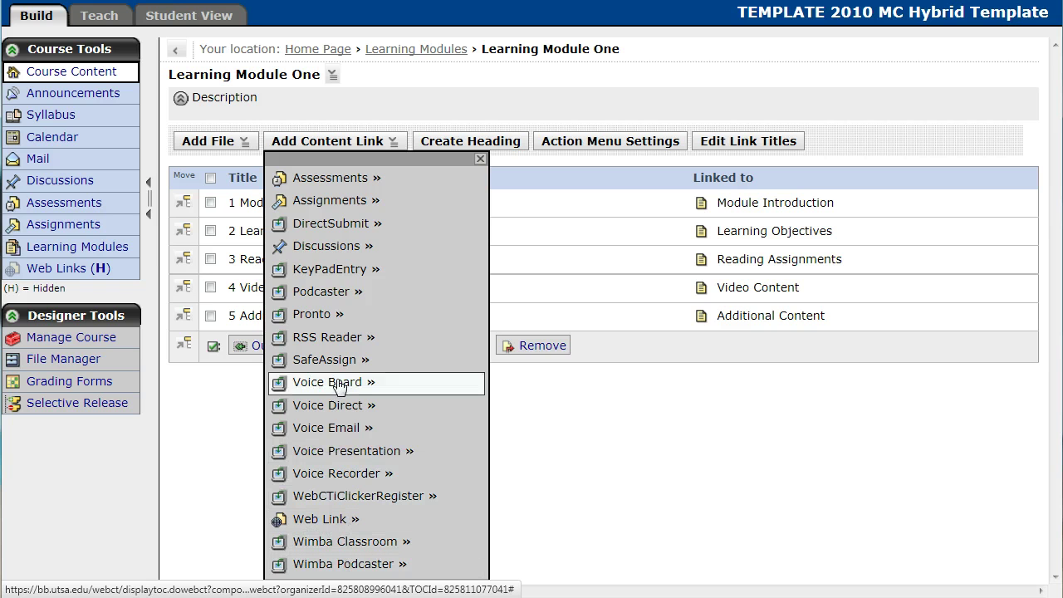
{"action": "left_click", "coordinate": [347, 184]}
{"action": "left_click", "coordinate": [322, 251]}
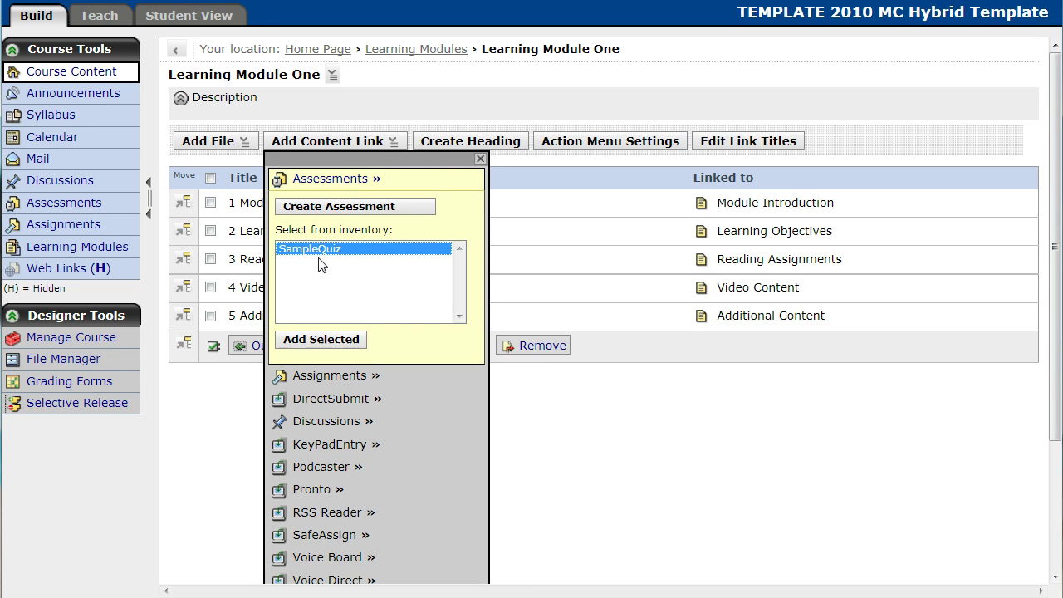
{"action": "left_click", "coordinate": [315, 341]}
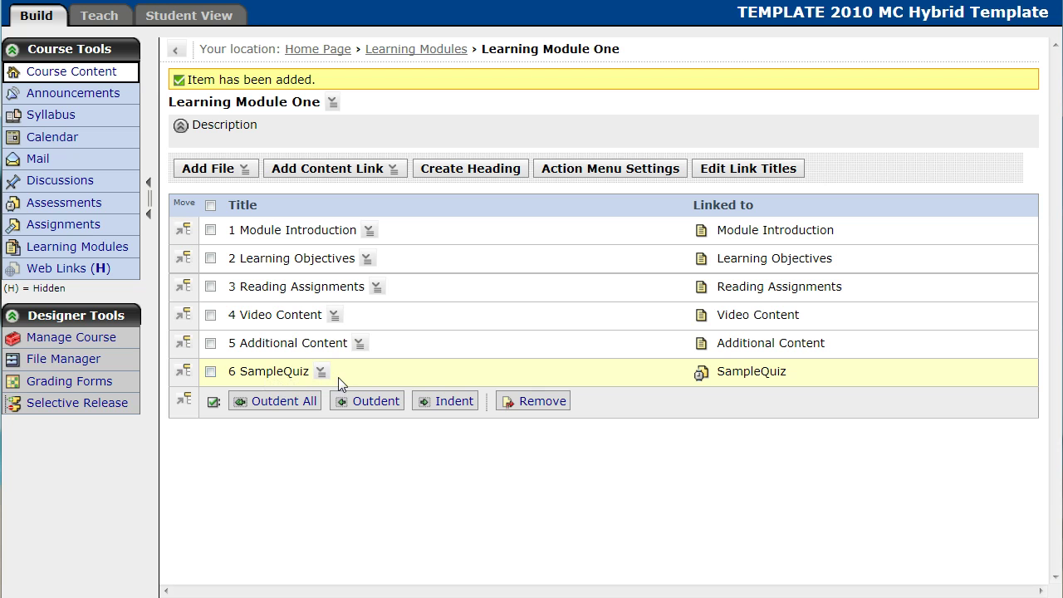
Add the existing Sample Assignment to the module as a content link and move it above Video Content.
{"action": "left_click", "coordinate": [365, 173]}
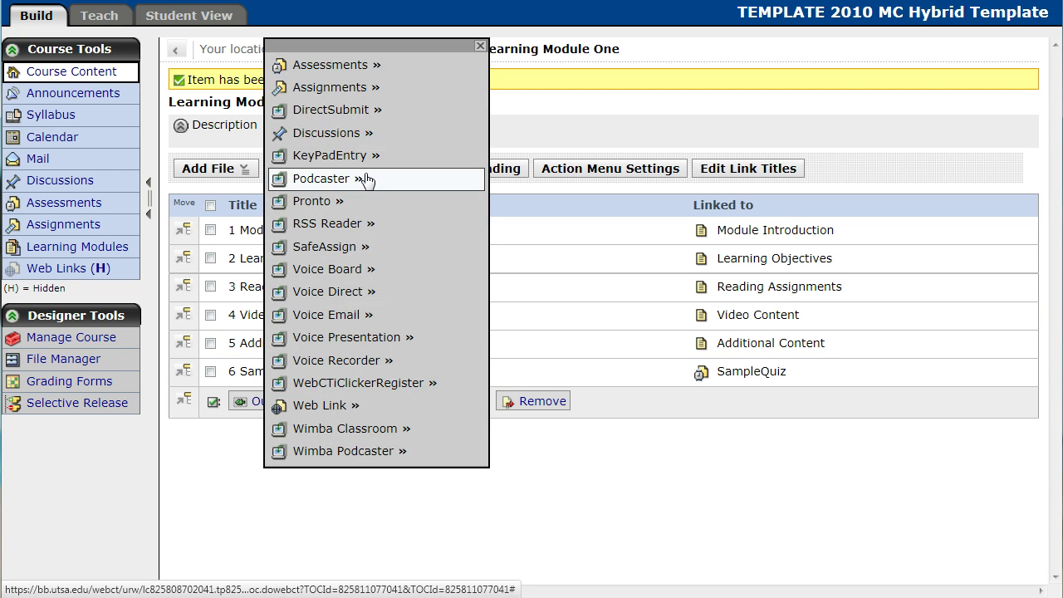
{"action": "left_click", "coordinate": [334, 90]}
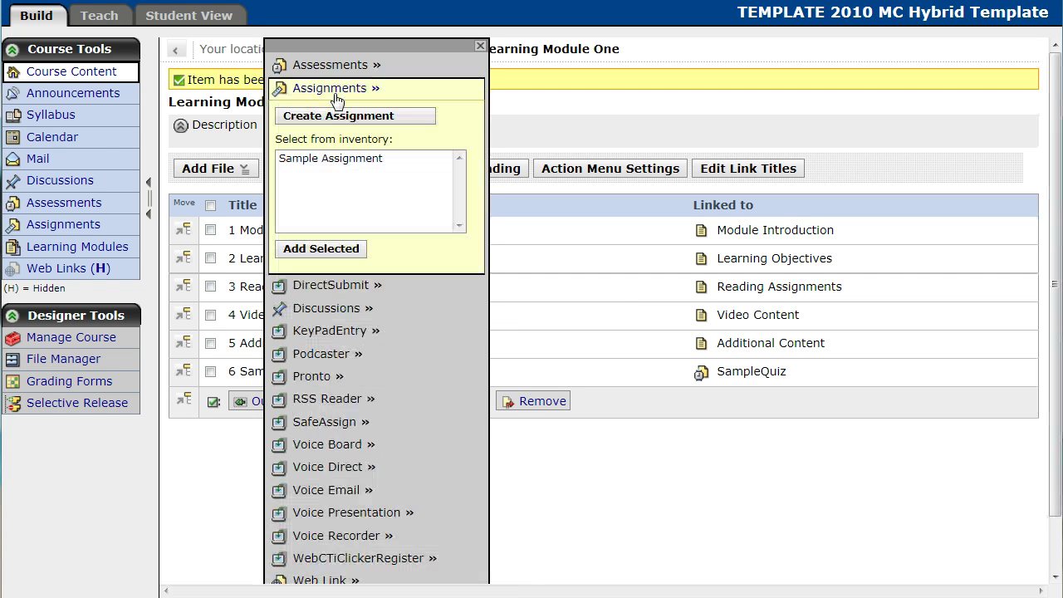
{"action": "left_click", "coordinate": [326, 159]}
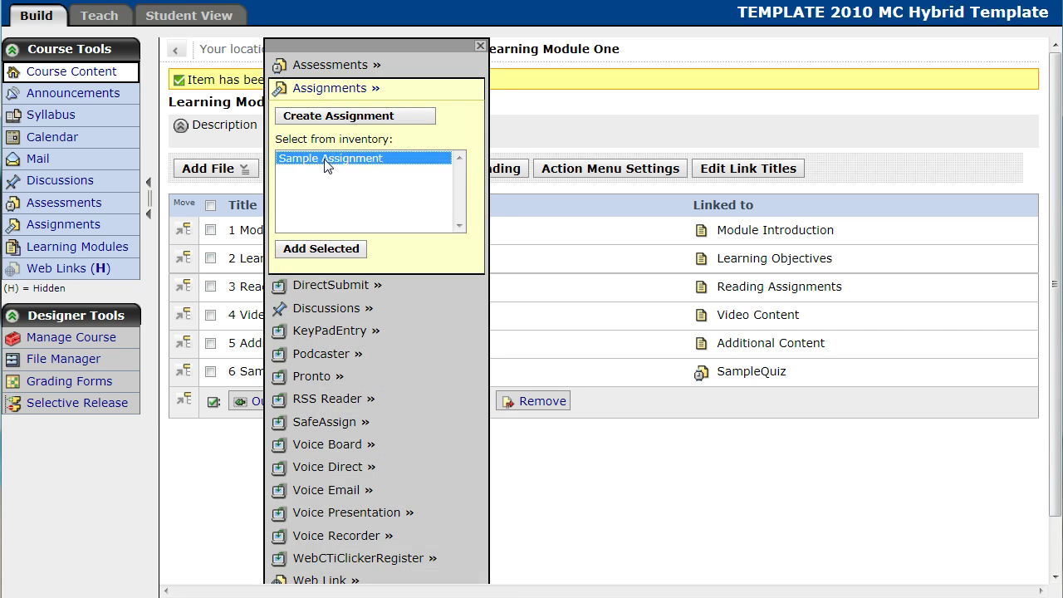
{"action": "left_click", "coordinate": [320, 253]}
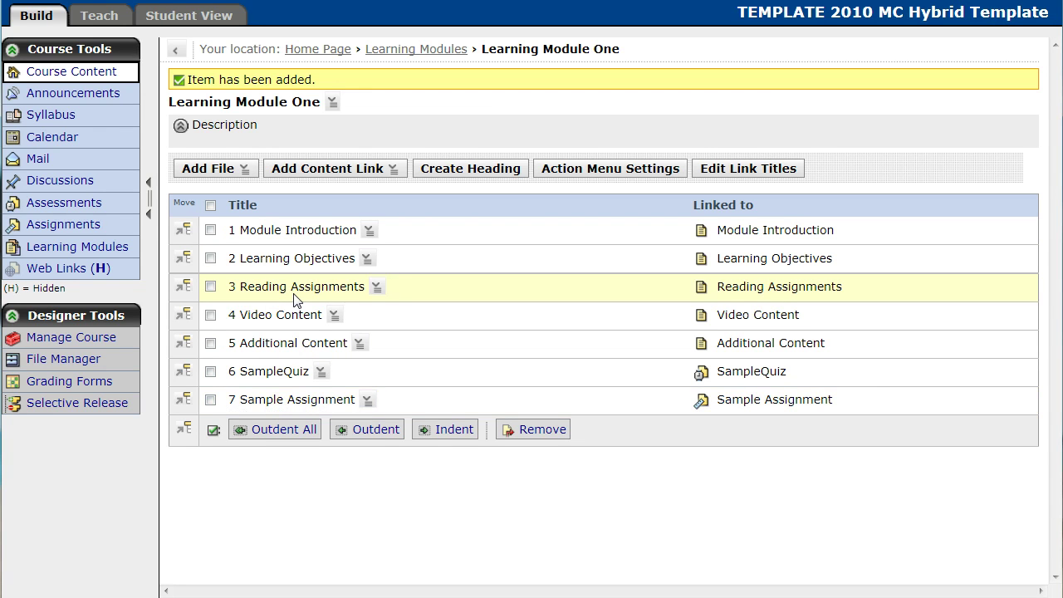
{"action": "left_click", "coordinate": [211, 400]}
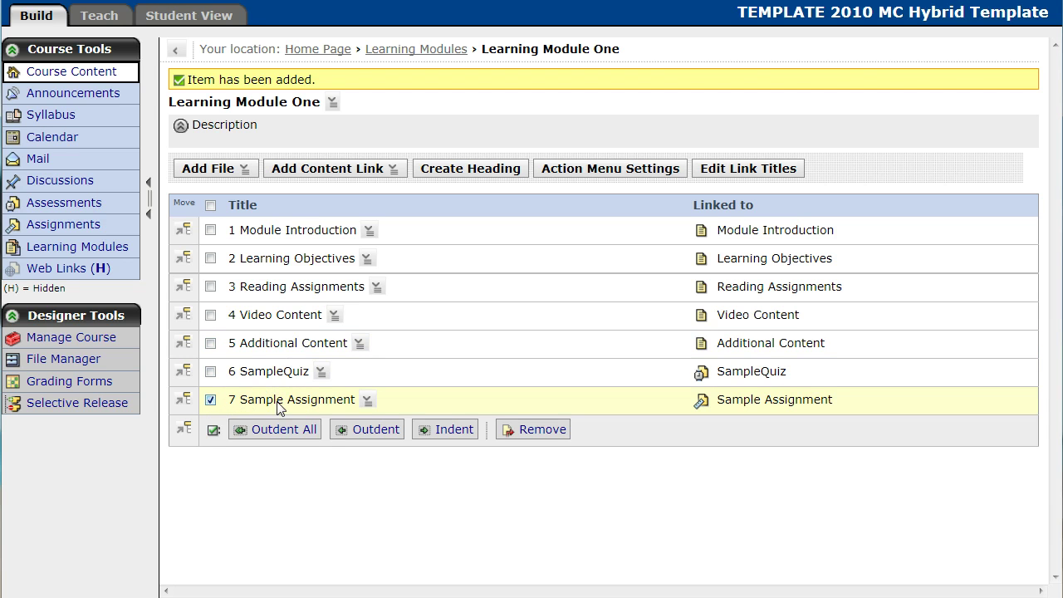
{"action": "left_click", "coordinate": [187, 319]}
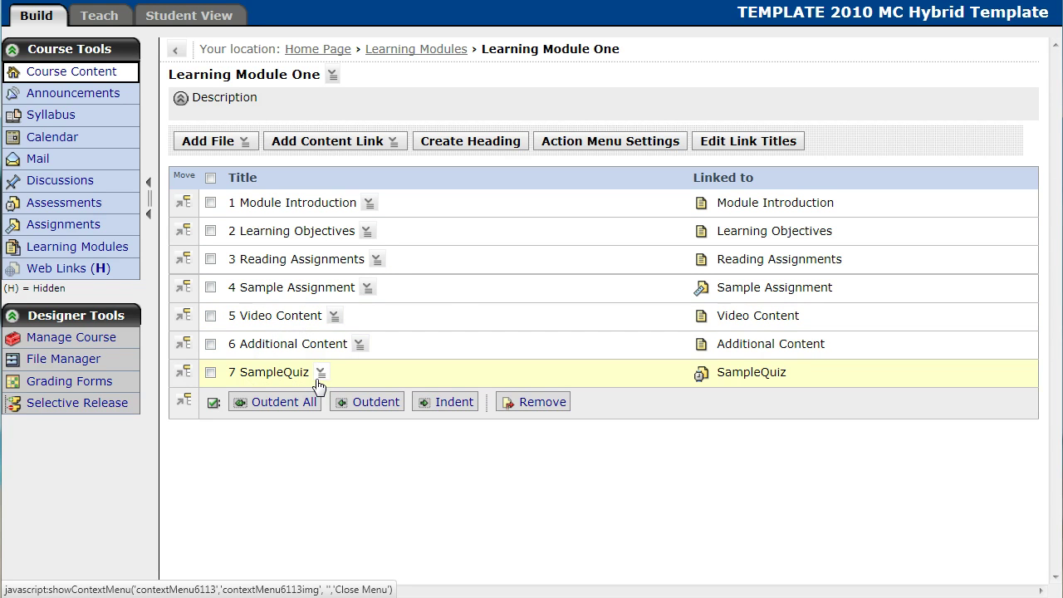
Add the Welcome - Introductions discussion topic to the module and move it above Module Introduction.
{"action": "left_click", "coordinate": [344, 148]}
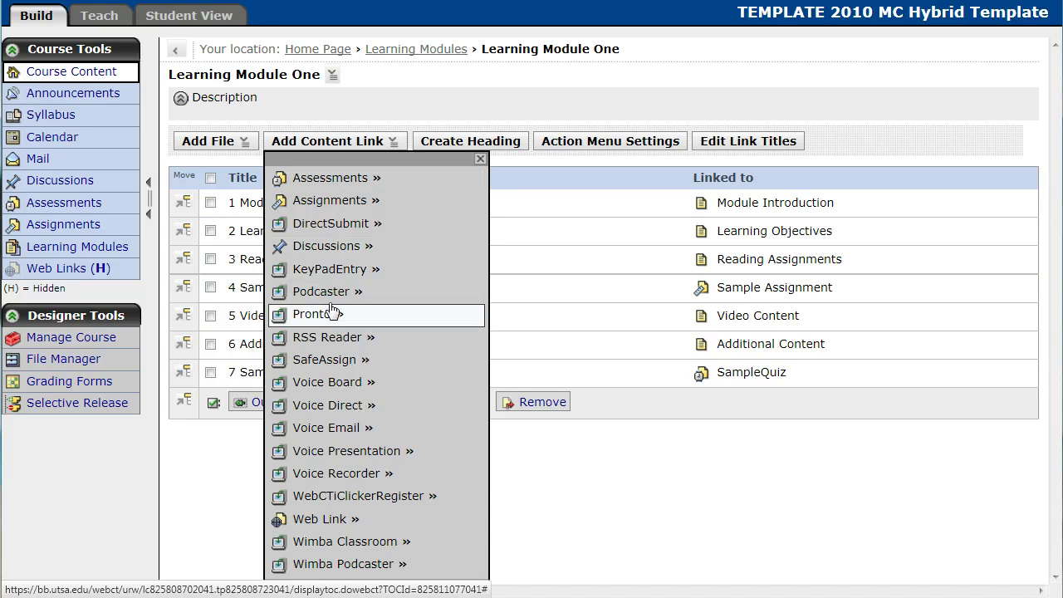
{"action": "left_click", "coordinate": [332, 249]}
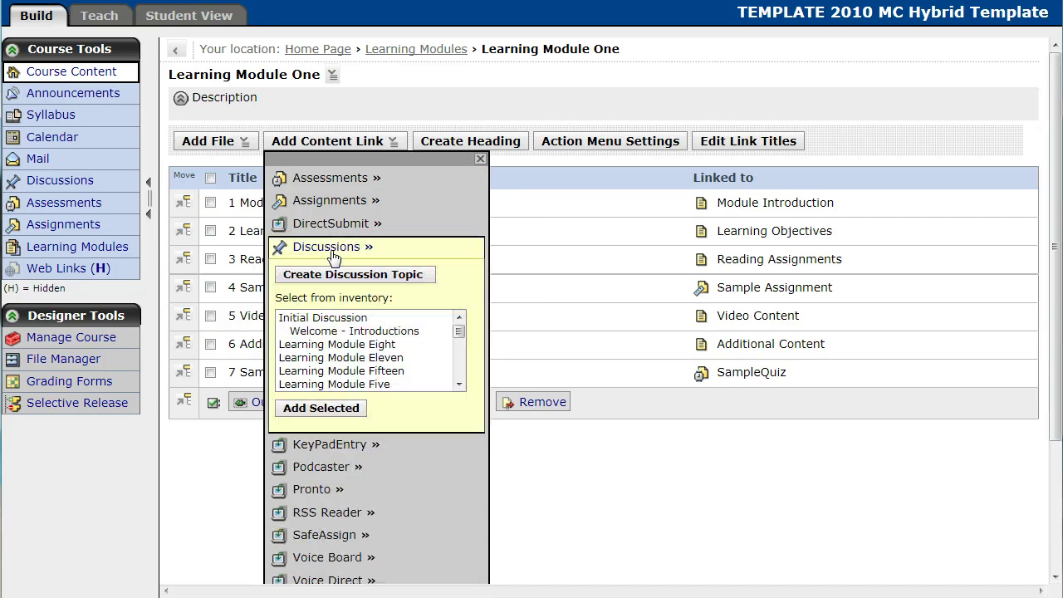
{"action": "left_click", "coordinate": [351, 332]}
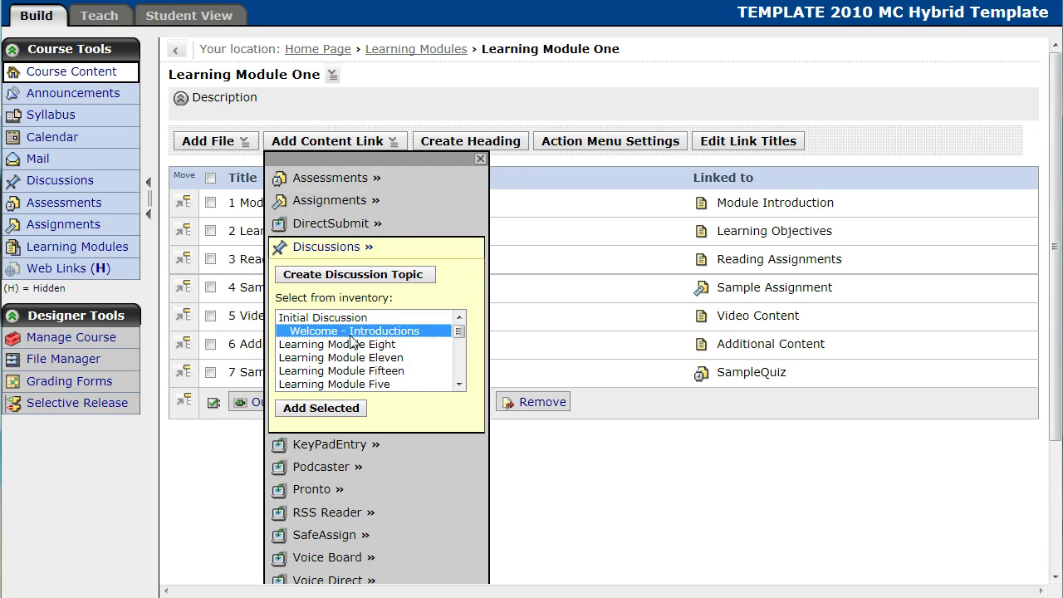
{"action": "left_click", "coordinate": [324, 409]}
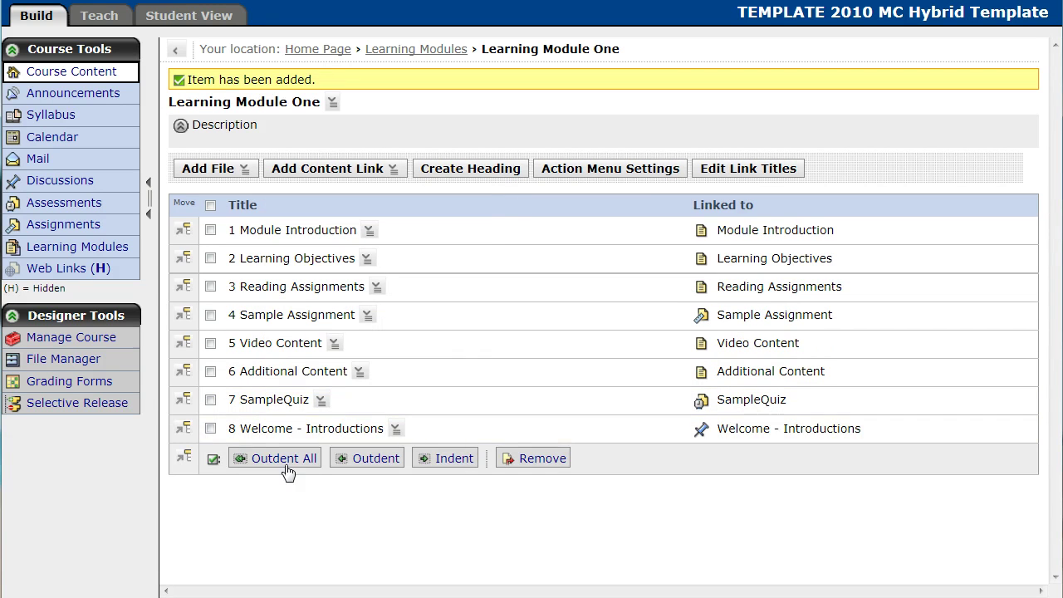
{"action": "left_click", "coordinate": [209, 429]}
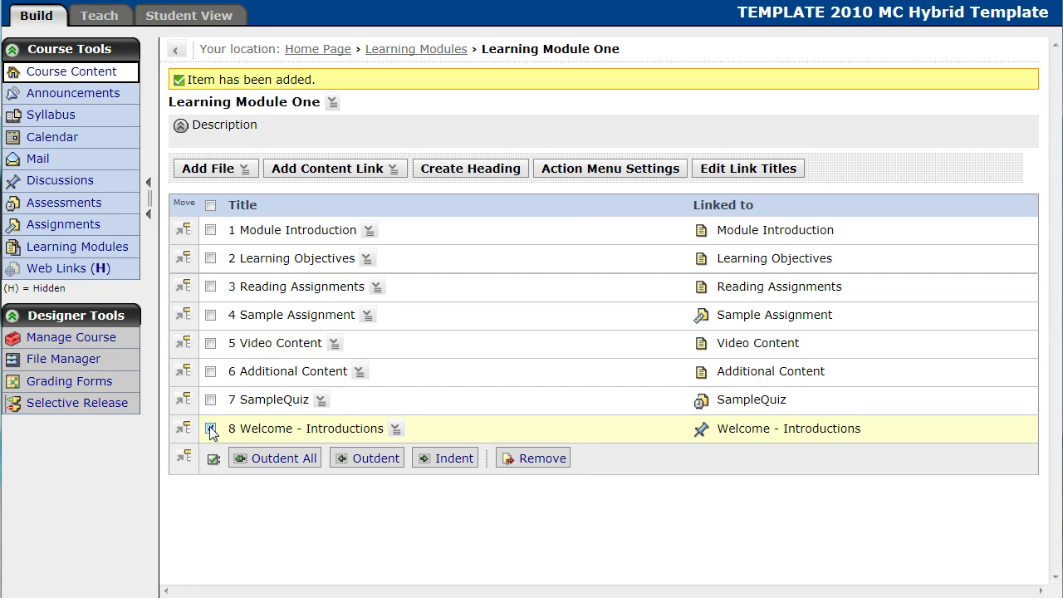
{"action": "left_click", "coordinate": [185, 239]}
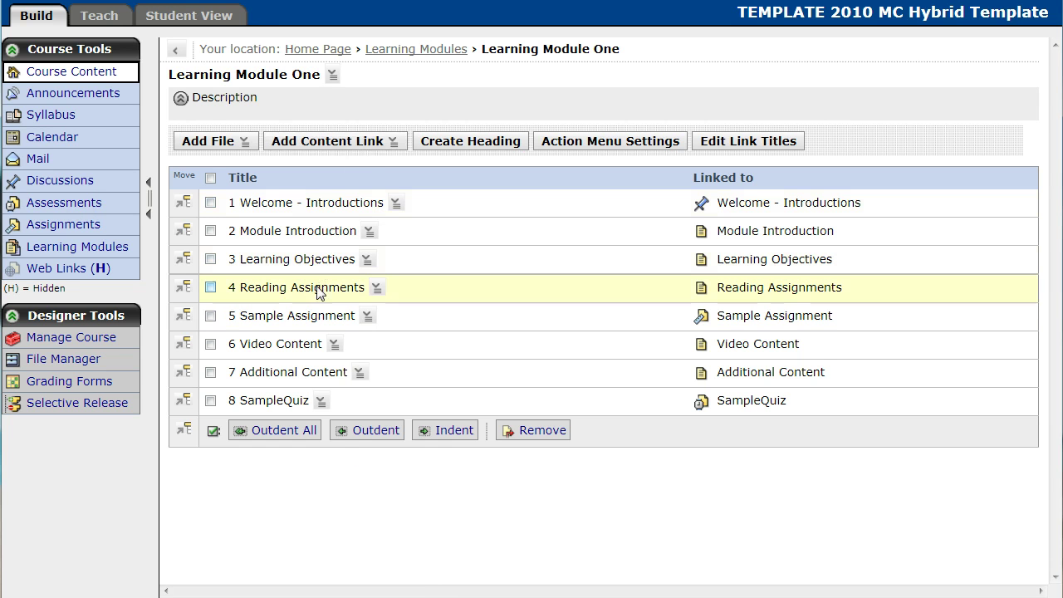
Examine the create and inventory options offered for web link, discussion, assignment and assessment content links.
{"action": "left_click", "coordinate": [346, 150]}
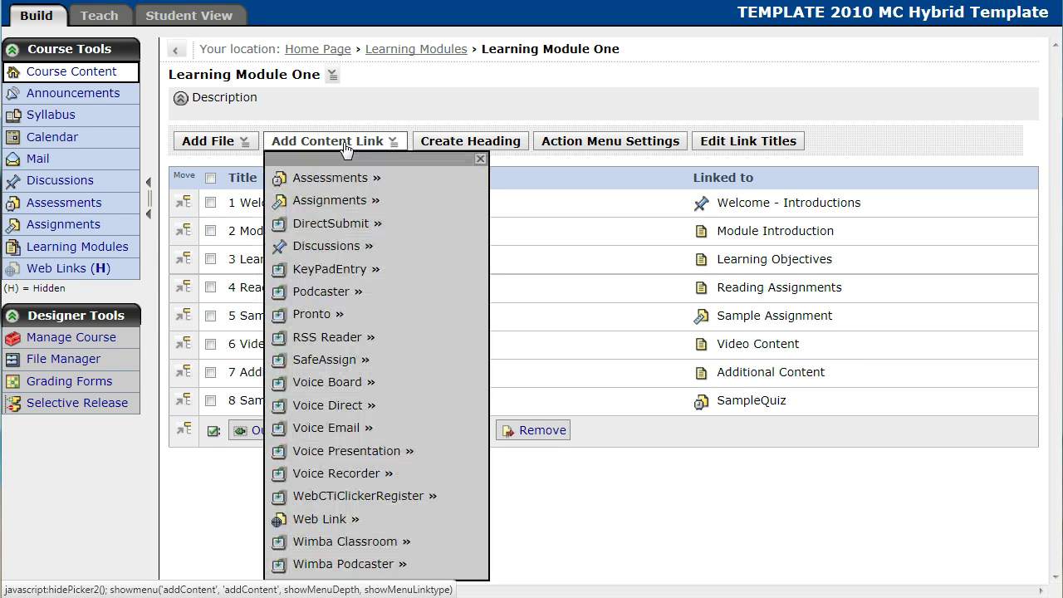
{"action": "left_click", "coordinate": [322, 522]}
{"action": "scroll", "coordinate": [328, 536], "scroll_direction": "down", "scroll_amount": 2}
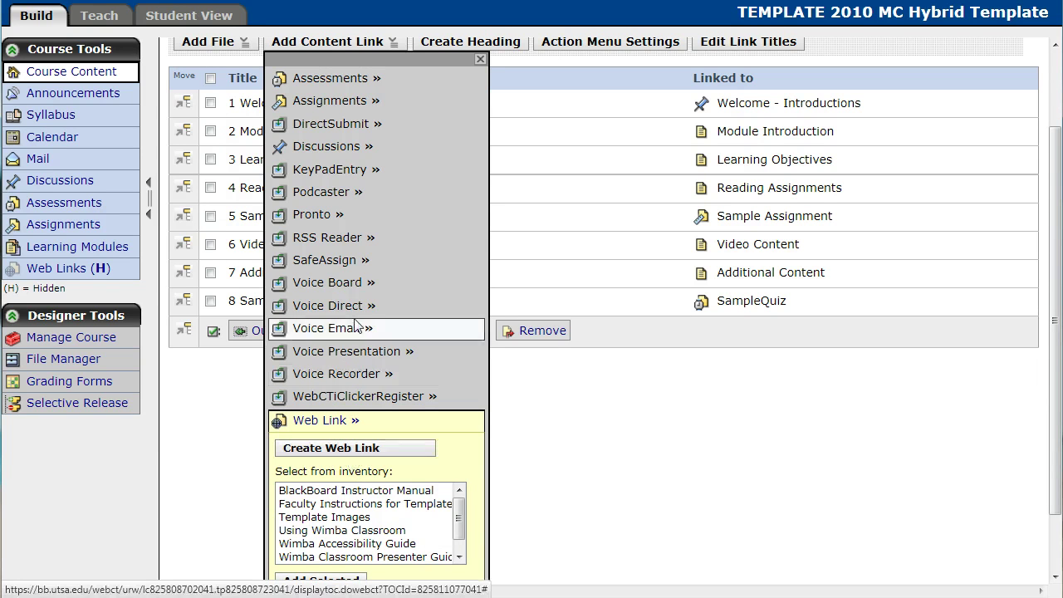
{"action": "left_click", "coordinate": [332, 146]}
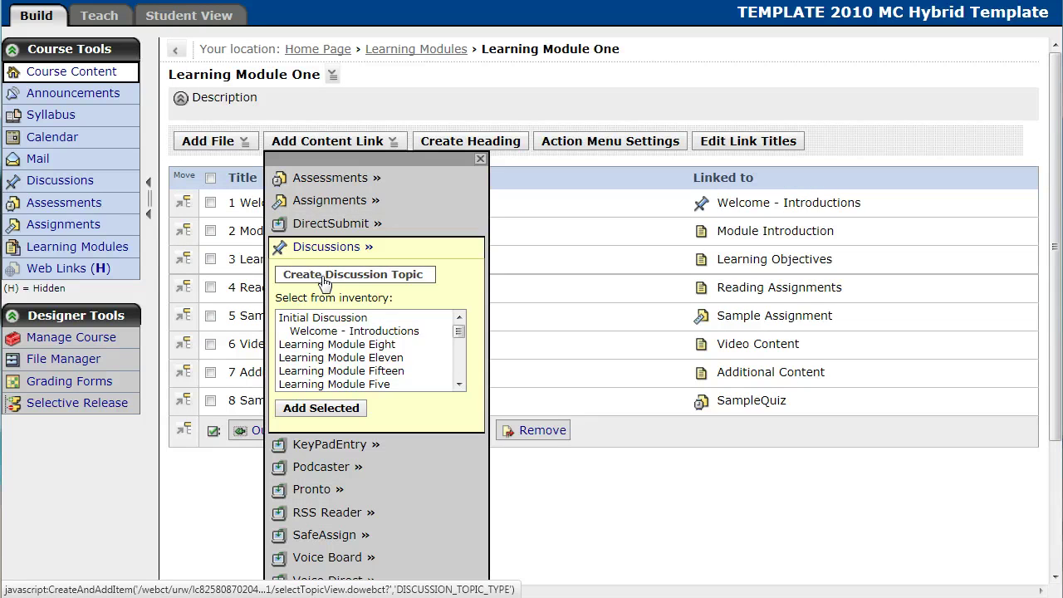
{"action": "left_click", "coordinate": [319, 202]}
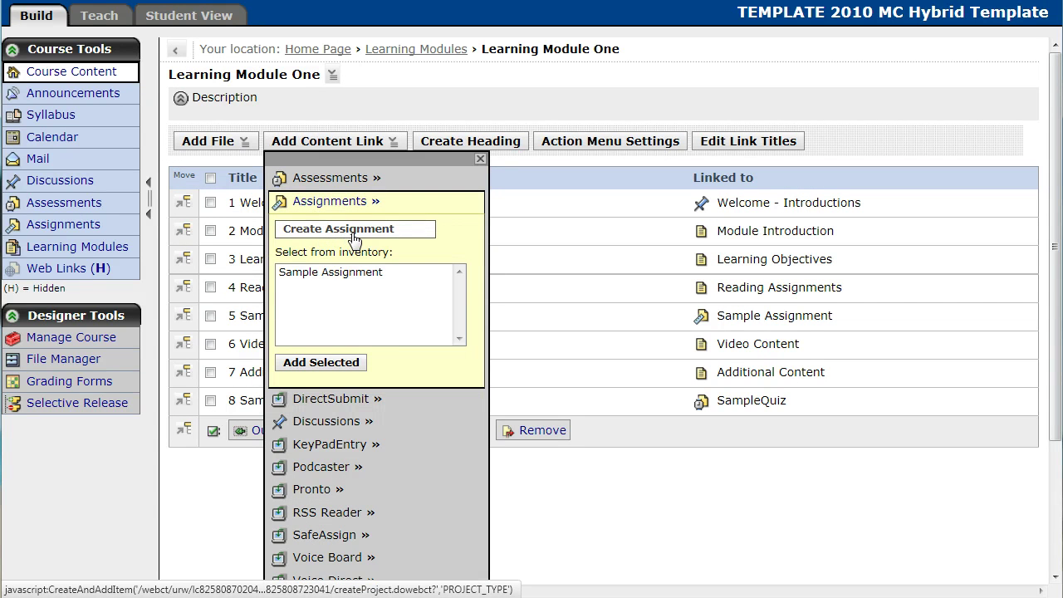
{"action": "left_click", "coordinate": [349, 179]}
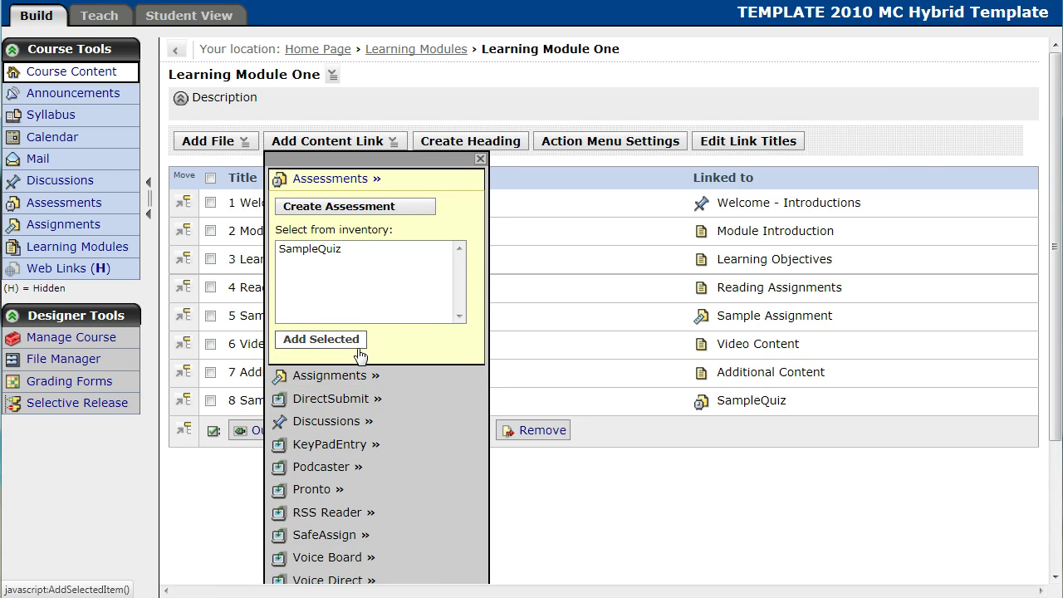
{"action": "scroll", "coordinate": [359, 355], "scroll_direction": "down", "scroll_amount": 3}
{"action": "scroll", "coordinate": [359, 357], "scroll_direction": "down", "scroll_amount": 1}
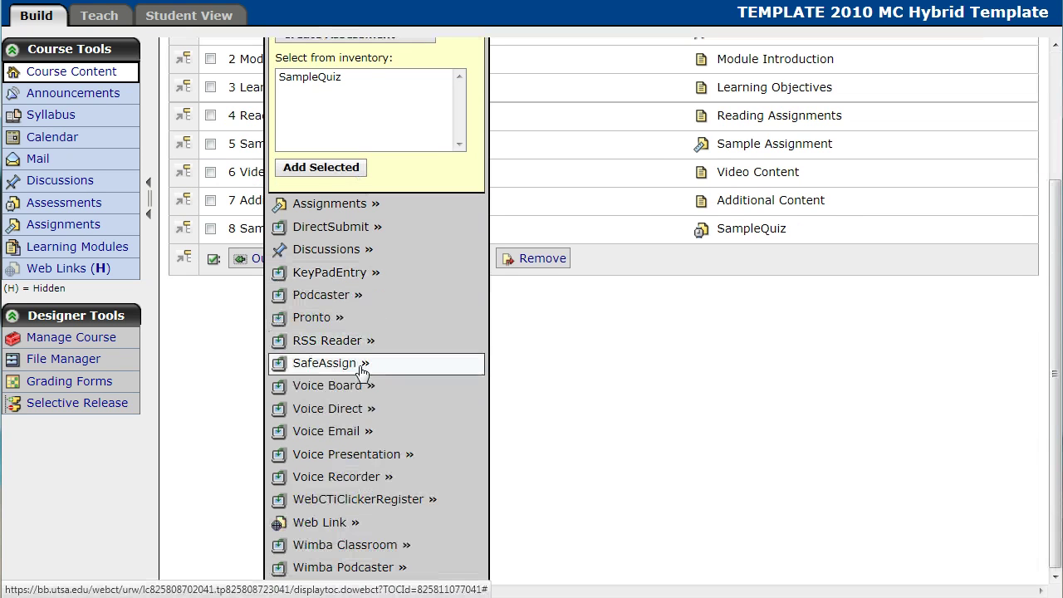
{"action": "left_click", "coordinate": [343, 530]}
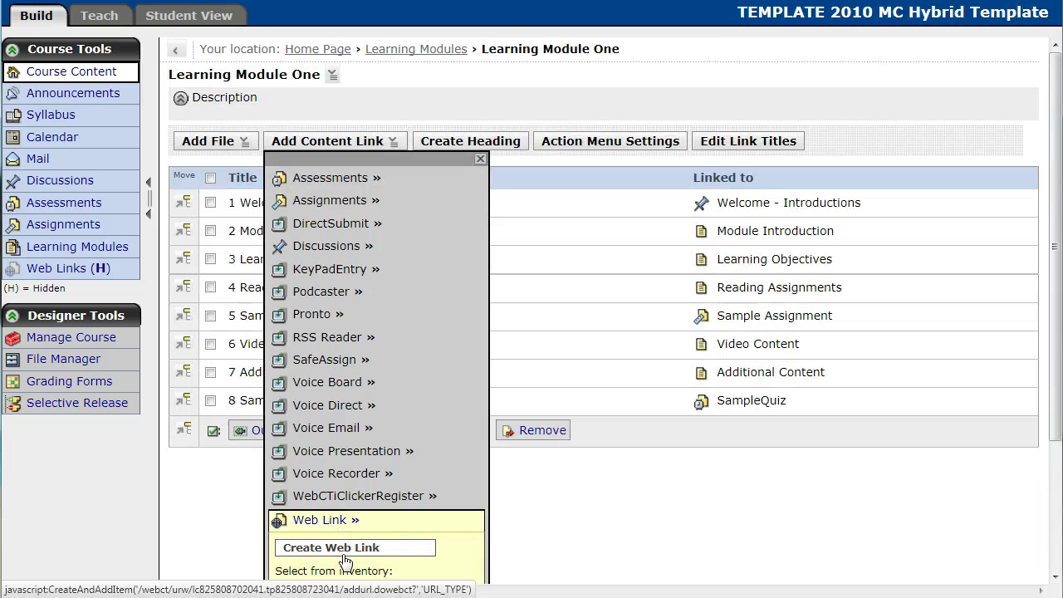
{"action": "left_click", "coordinate": [344, 549]}
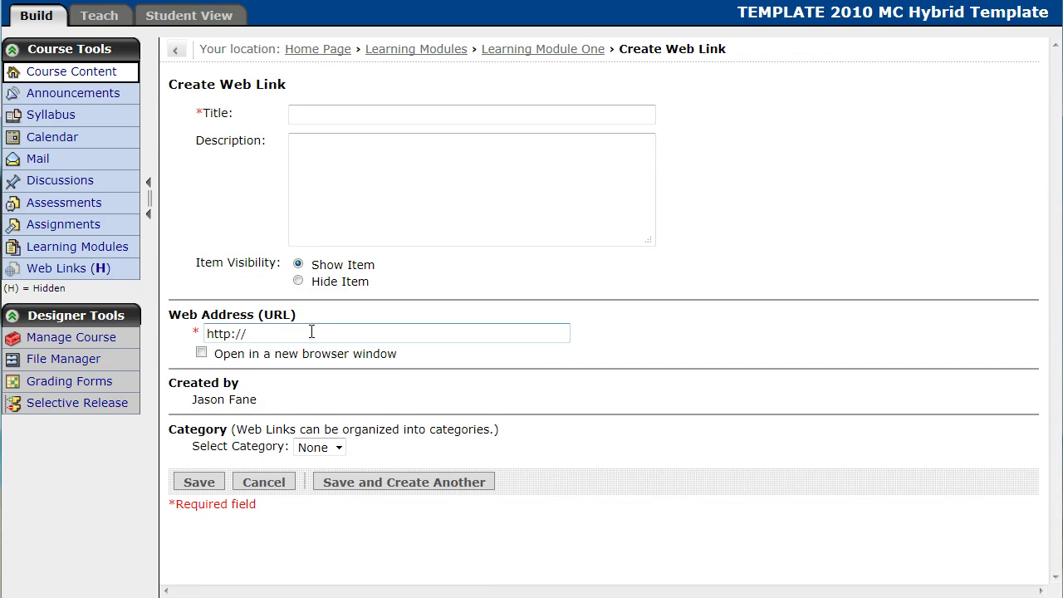
{"action": "left_click", "coordinate": [320, 113]}
{"action": "type", "text": "Google"}
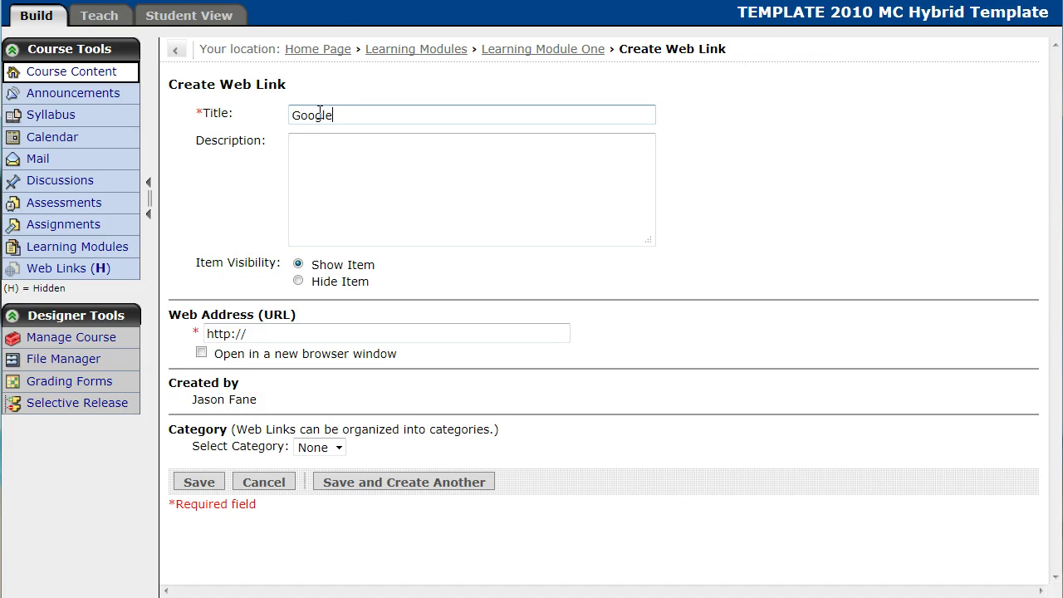
{"action": "type", "text": " Link"}
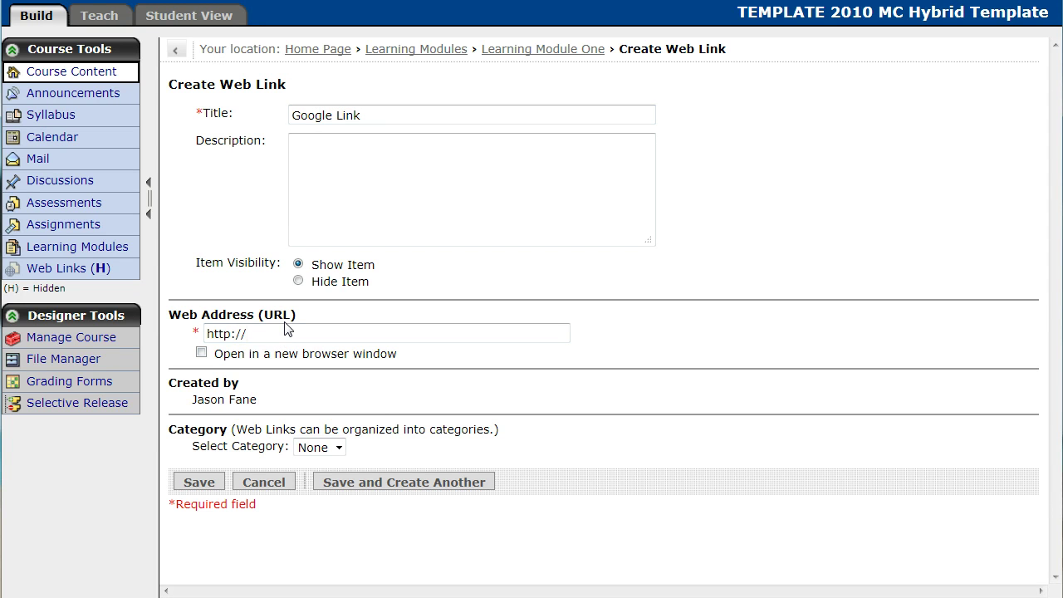
{"action": "type", "text": "www.google.com"}
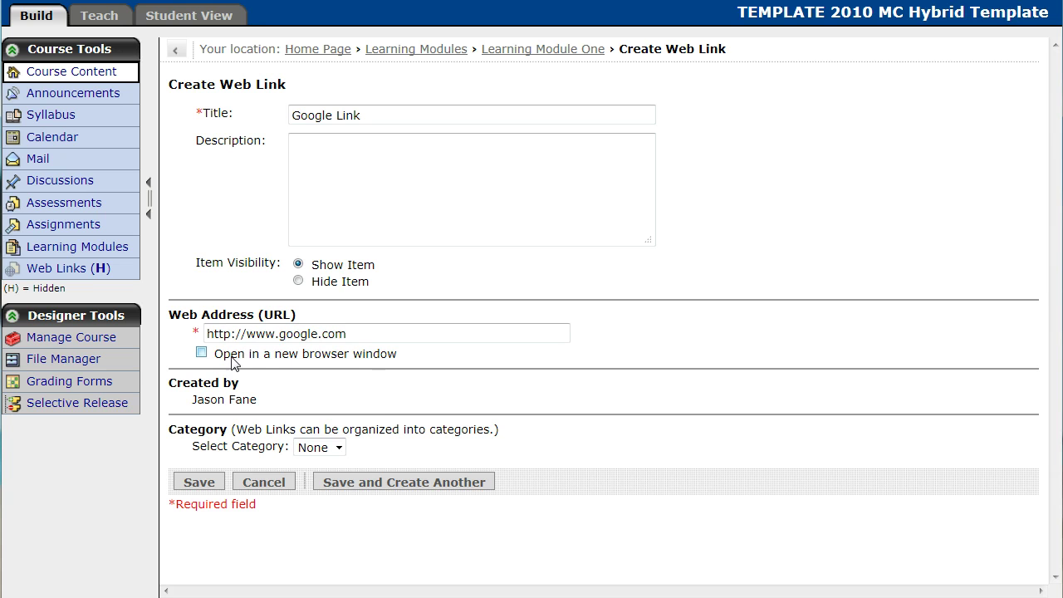
{"action": "left_click", "coordinate": [202, 354]}
{"action": "left_click", "coordinate": [209, 484]}
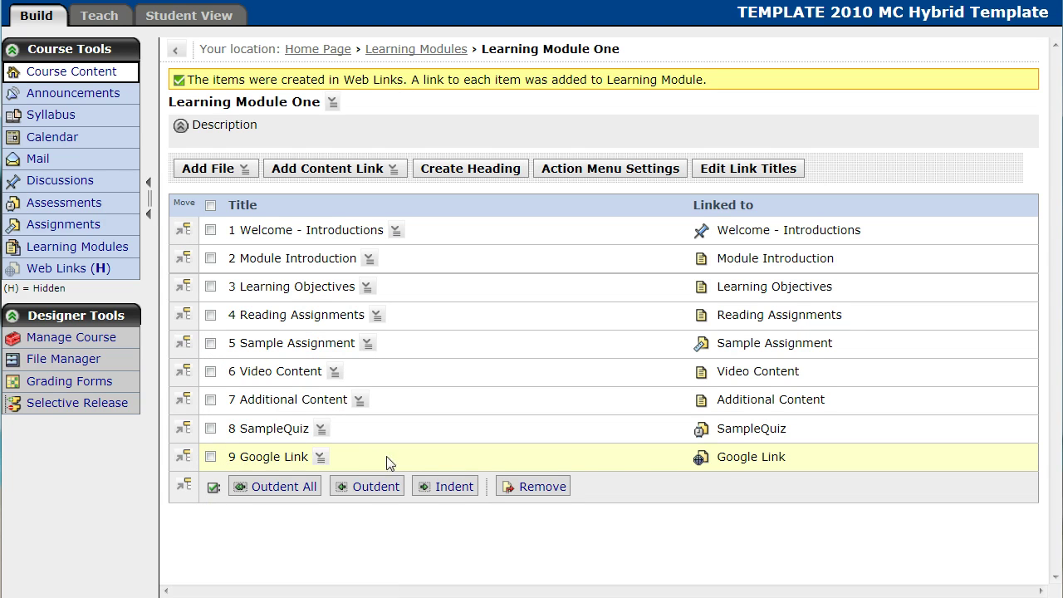
Move Google Link above SampleQuiz in the module's item list.
{"action": "left_click", "coordinate": [211, 459]}
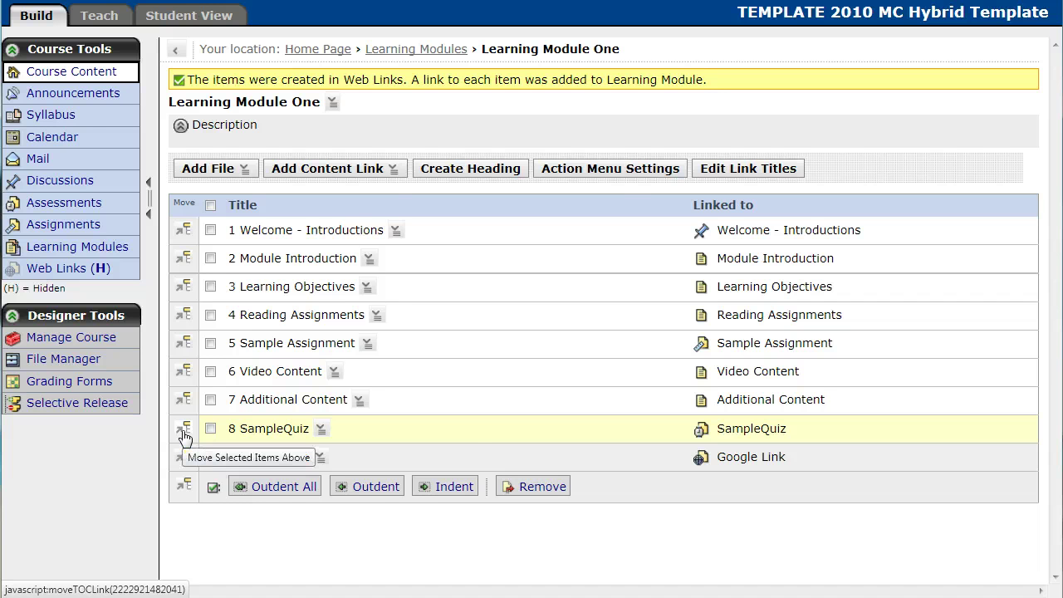
{"action": "left_click", "coordinate": [185, 437]}
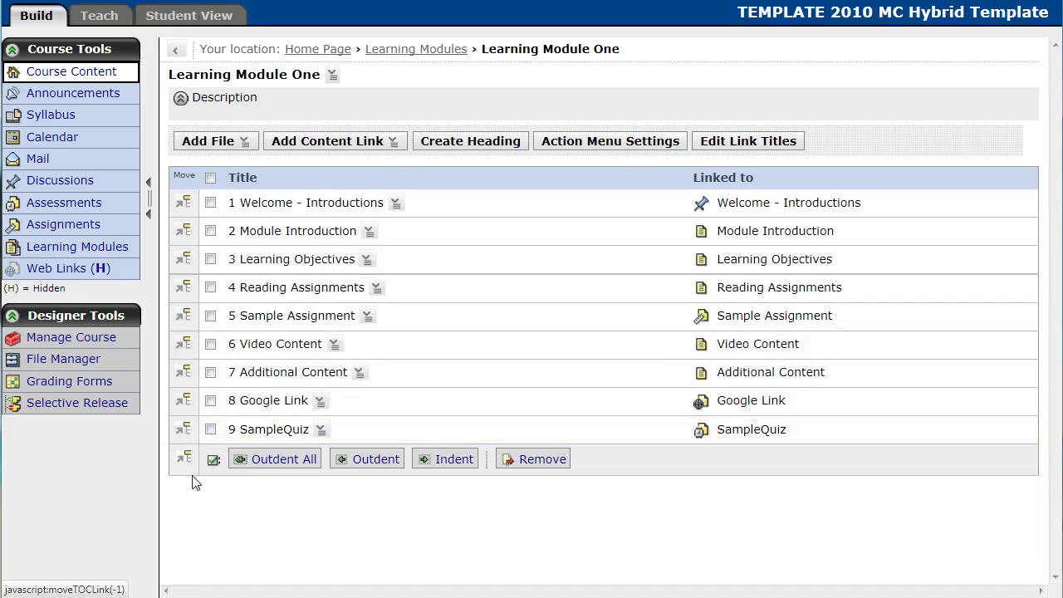